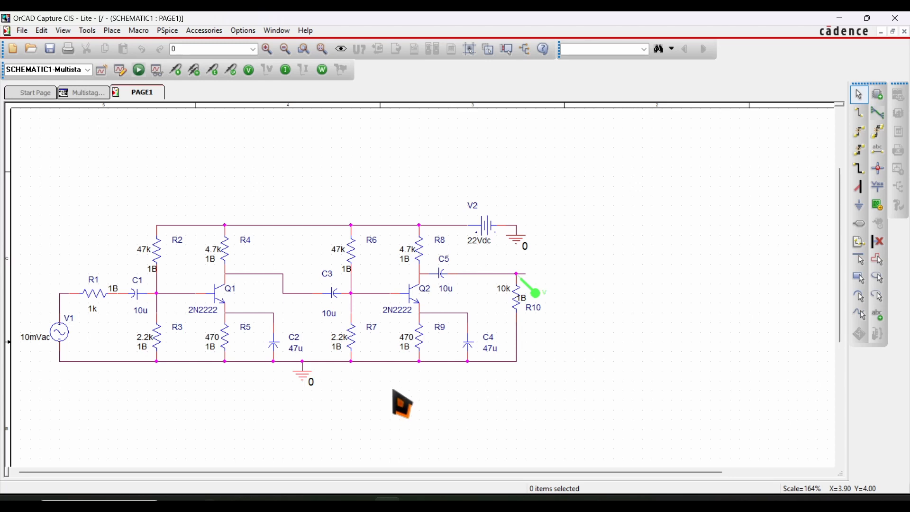
Run the PSpice simulation of the multistage amplifier, accepting that the undo history is cleared
click(138, 70)
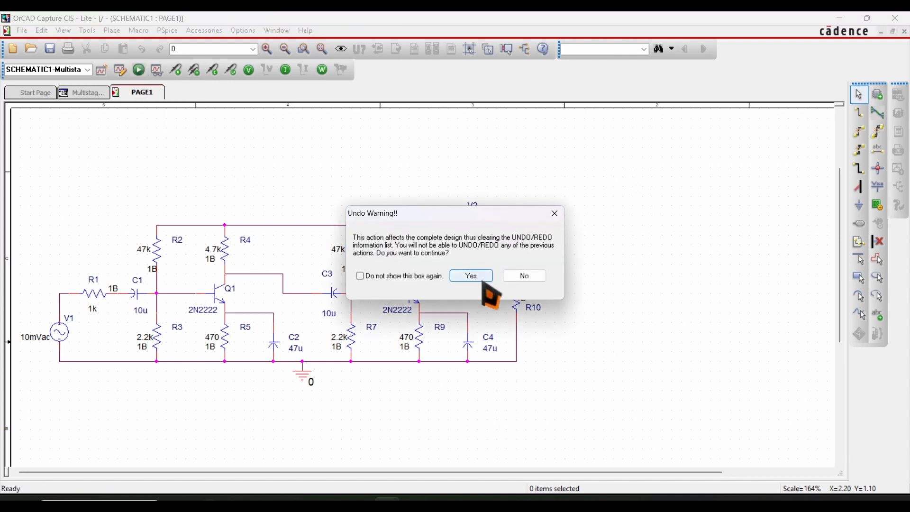
click(481, 279)
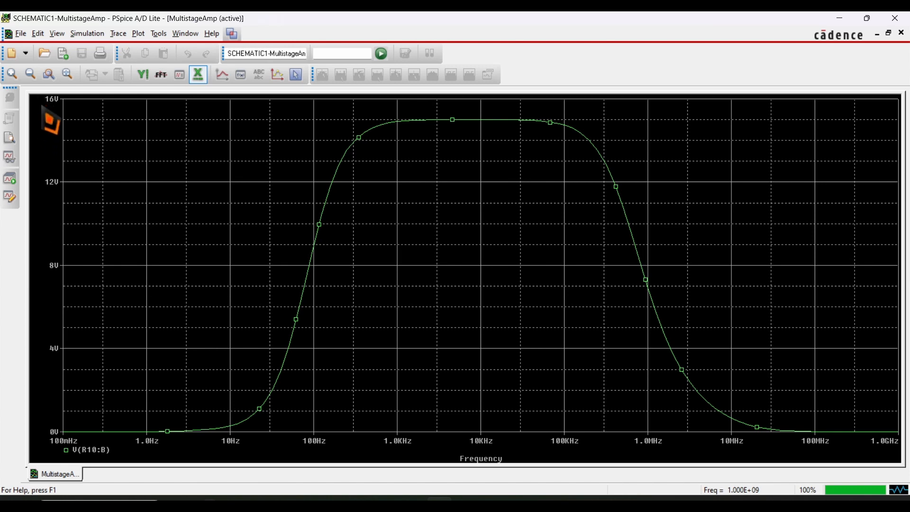
Review the AC sweep settings, check the voltage probe at R10 on the OrCAD Capture schematic, and return to the PSpice plot
click(10, 198)
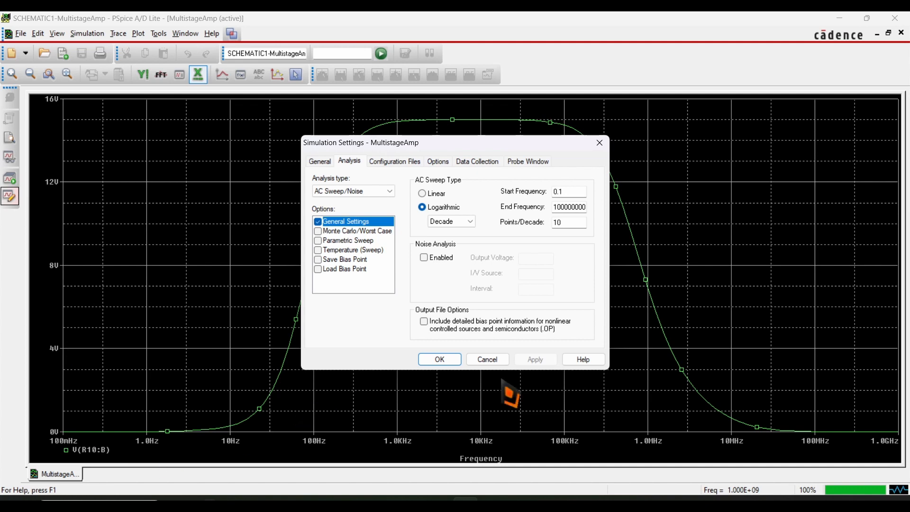
click(440, 359)
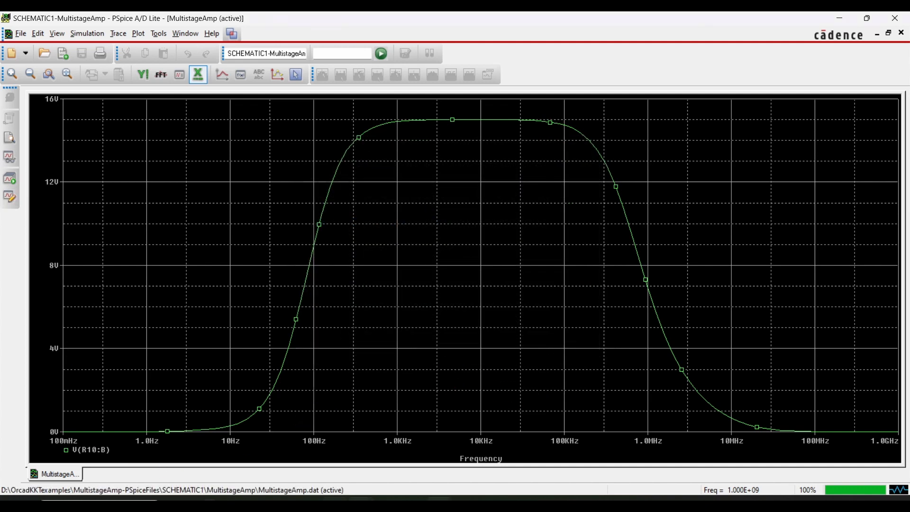
click(387, 501)
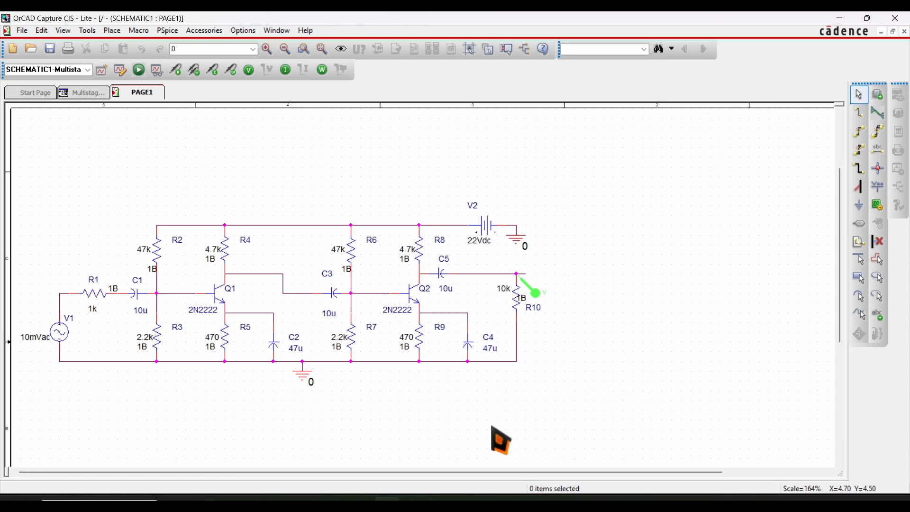
click(520, 280)
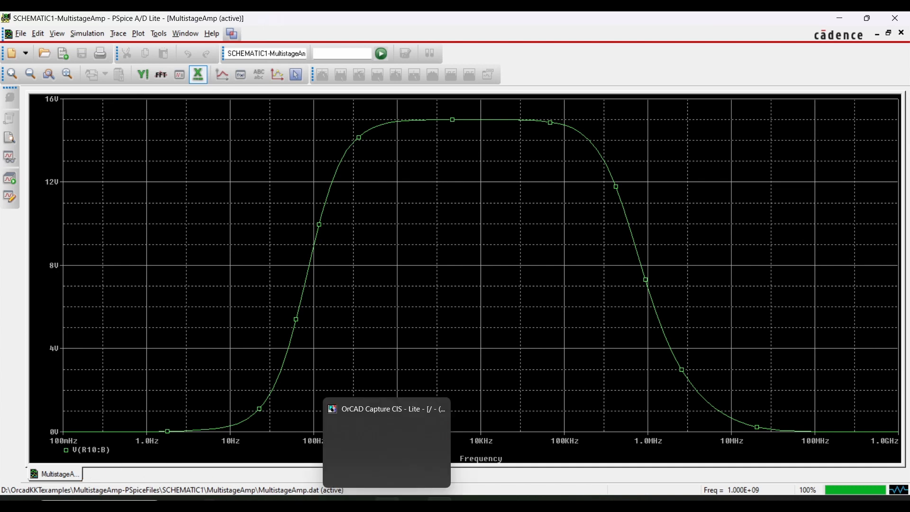
click(379, 497)
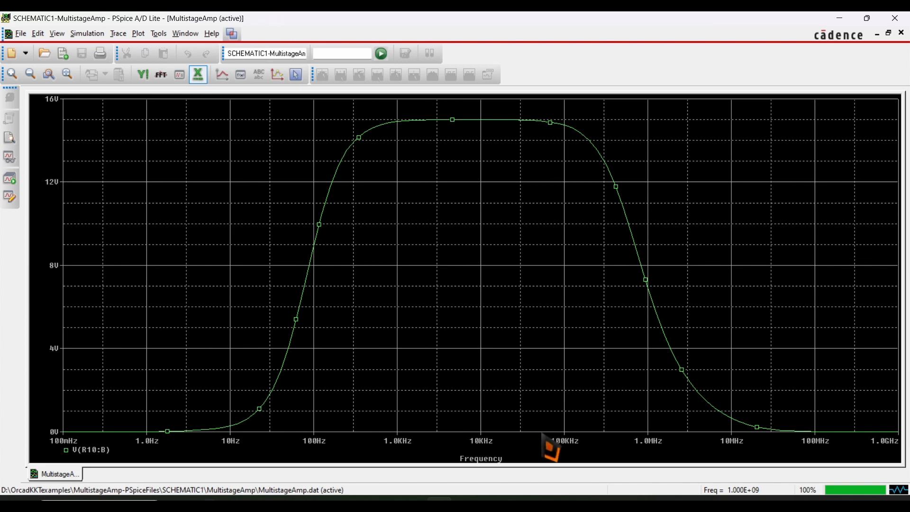
Open the V(R10:B) trace for modification and exclude power and current variables from the output variable list
double_click(94, 452)
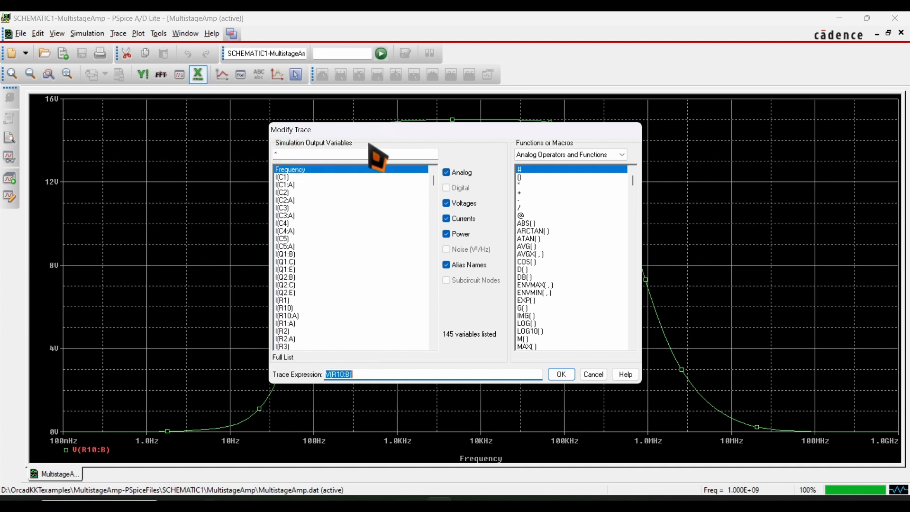
click(449, 240)
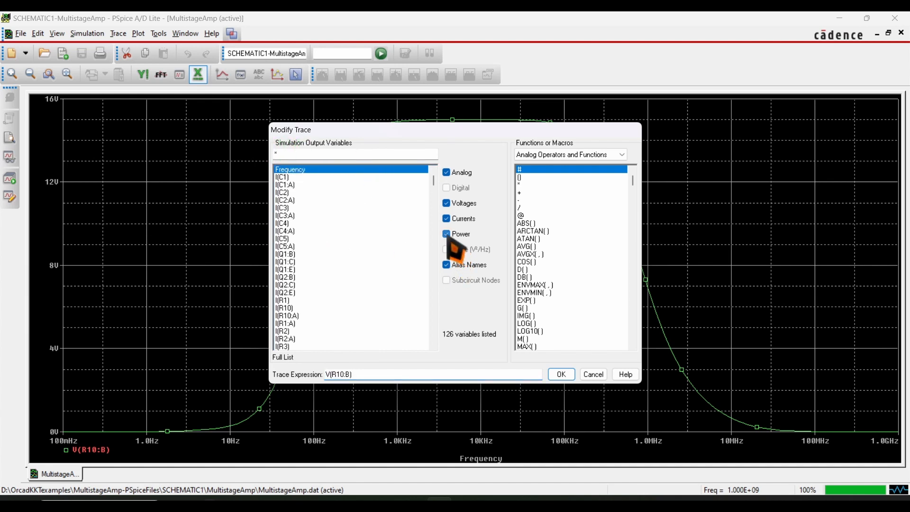
click(448, 234)
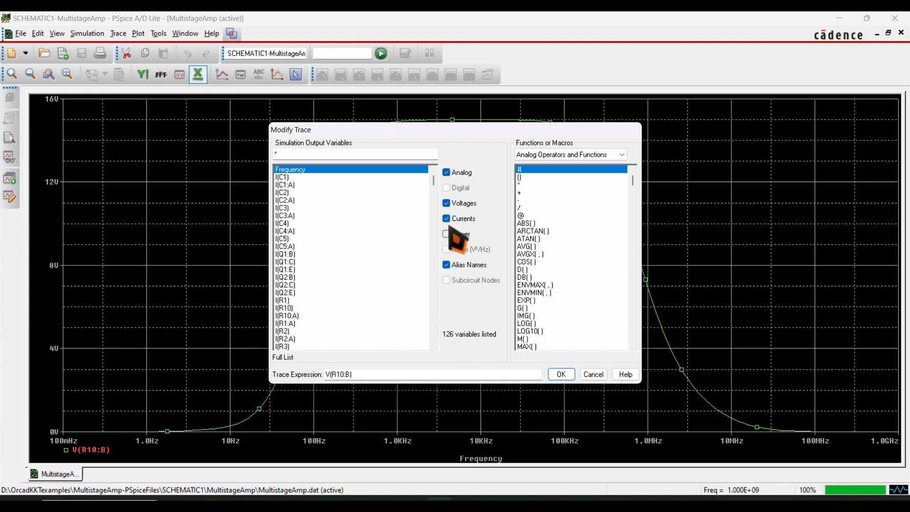
click(447, 219)
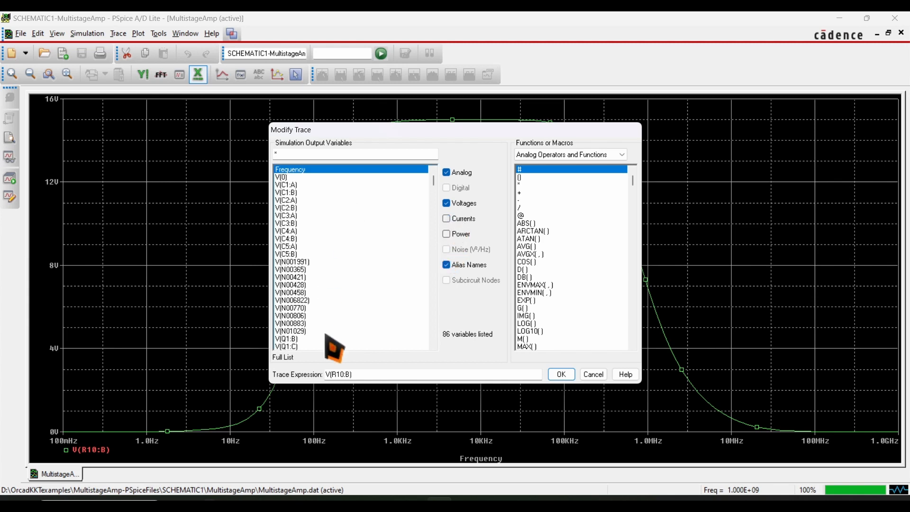
Change the trace expression to LOG10(V(R10:B)/V(R1:A)), consulting the input node at R1 on the schematic
mouse_move(386, 505)
click(388, 498)
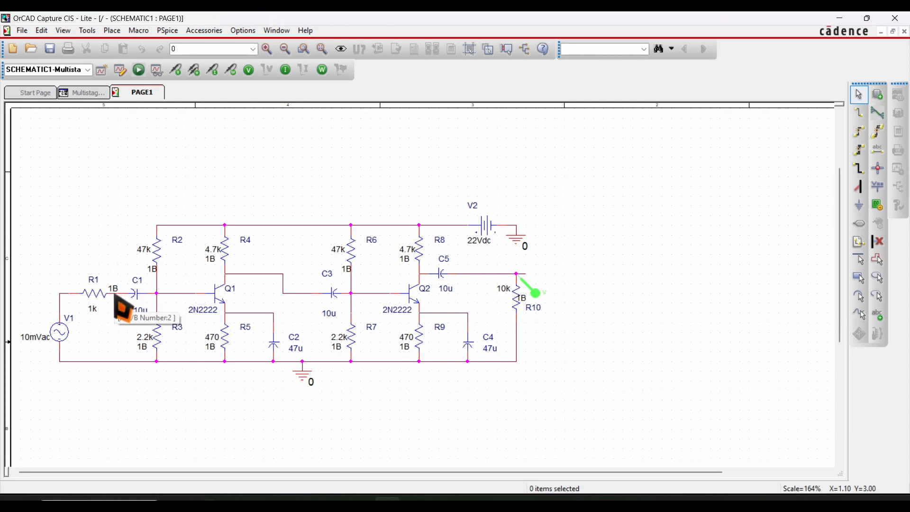
click(443, 500)
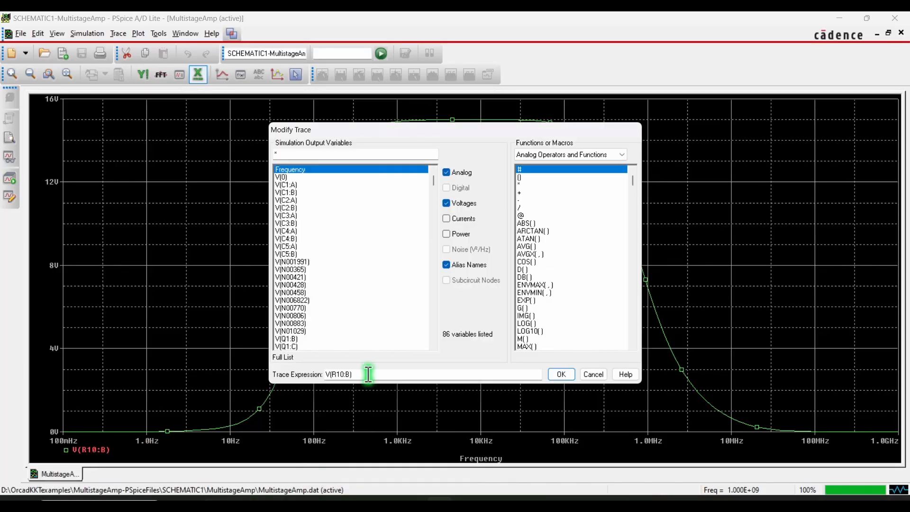
click(325, 374)
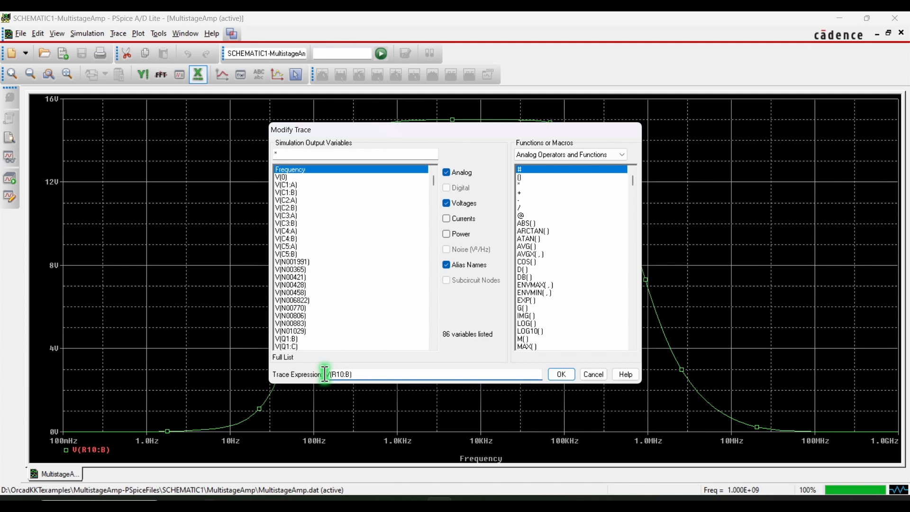
click(536, 331)
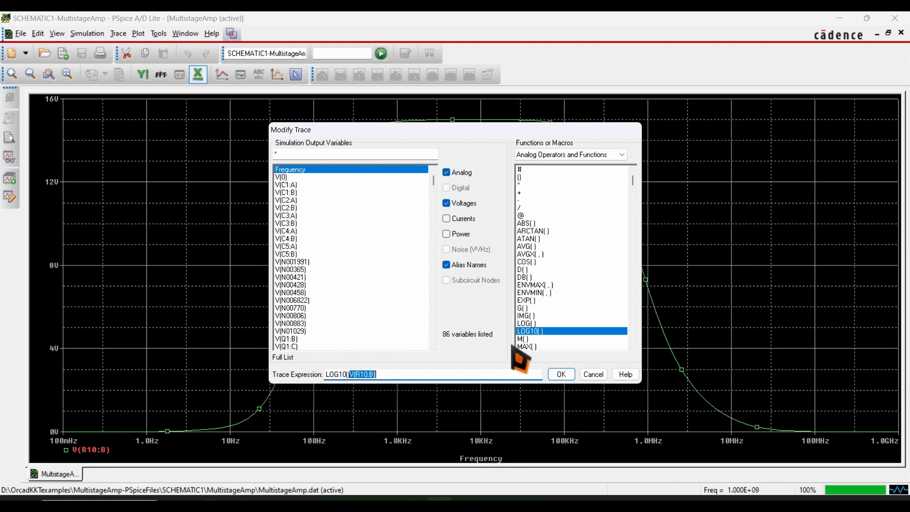
key(BackSpace)
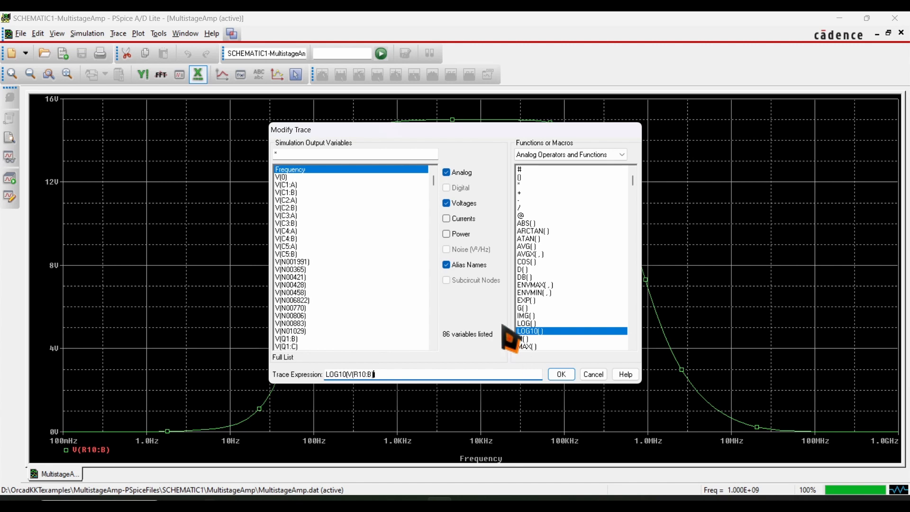
text()/)
key(alt+Tab)
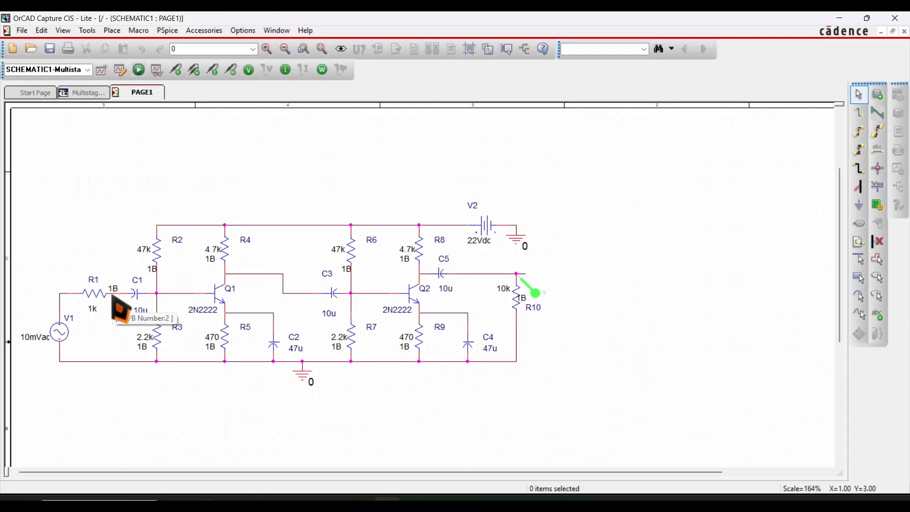
key(alt+Tab)
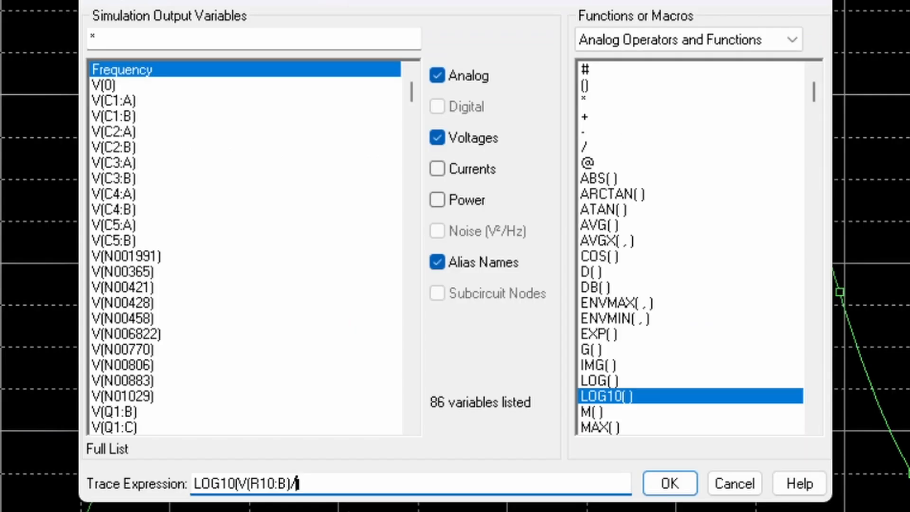
text(V(R)
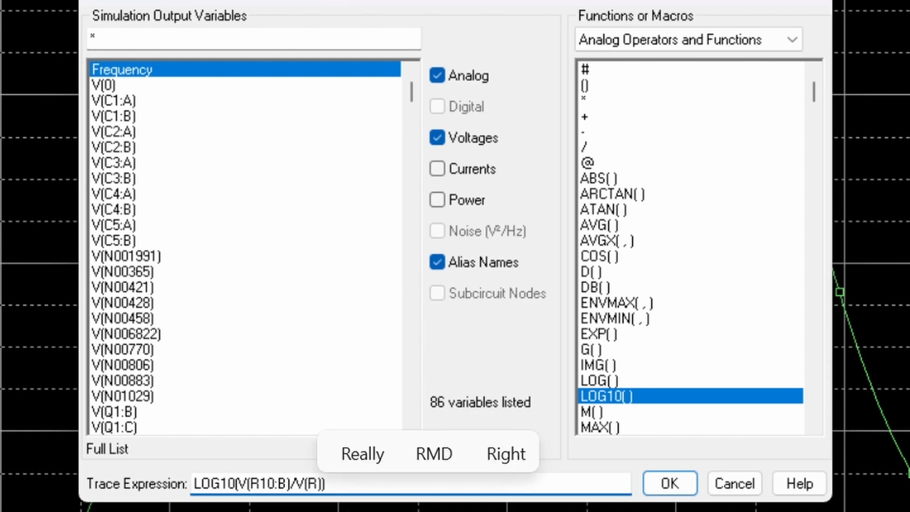
text(1)
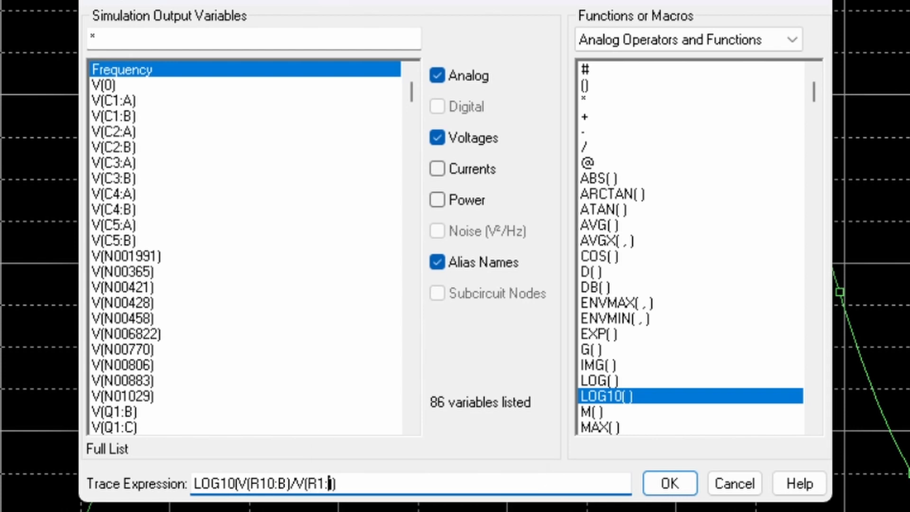
text(:A))
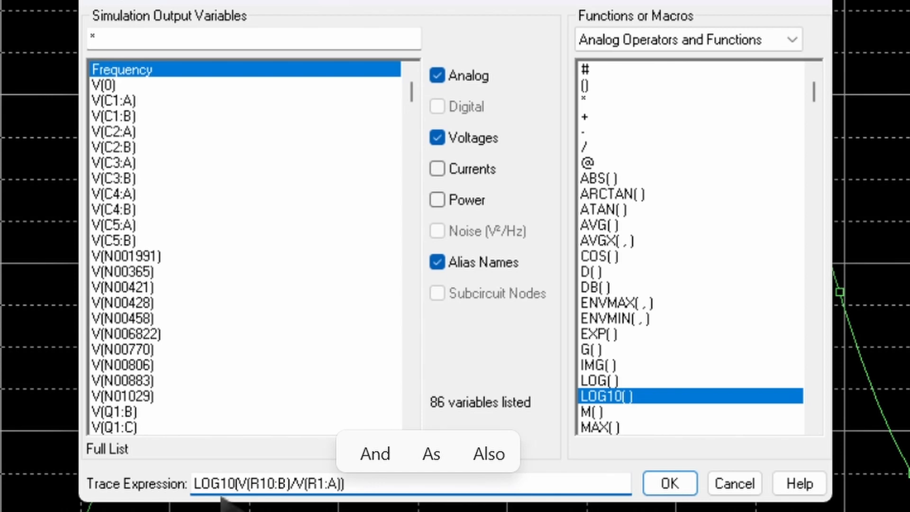
Multiply the logarithmic gain expression by 20, giving 20*LOG10(V(R10:B)/V(R1:A)), and apply it to the plot
click(244, 483)
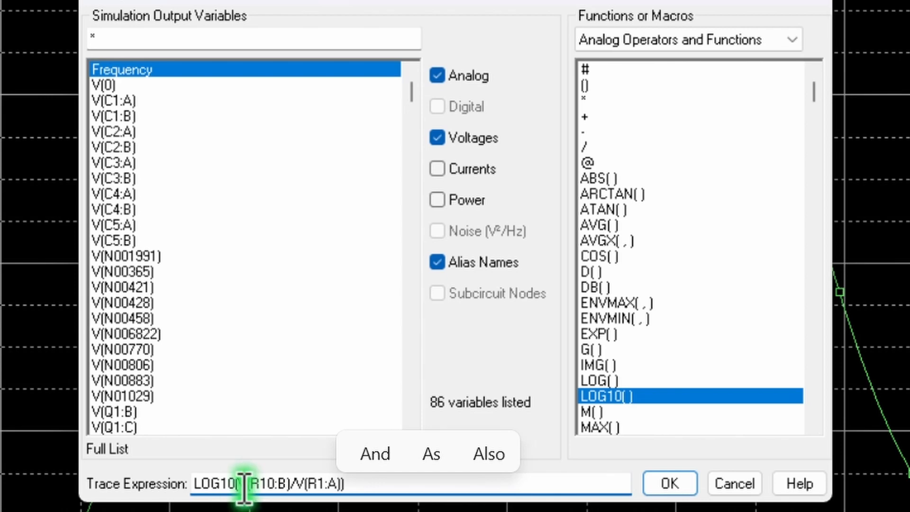
drag(245, 484, 347, 483)
click(300, 483)
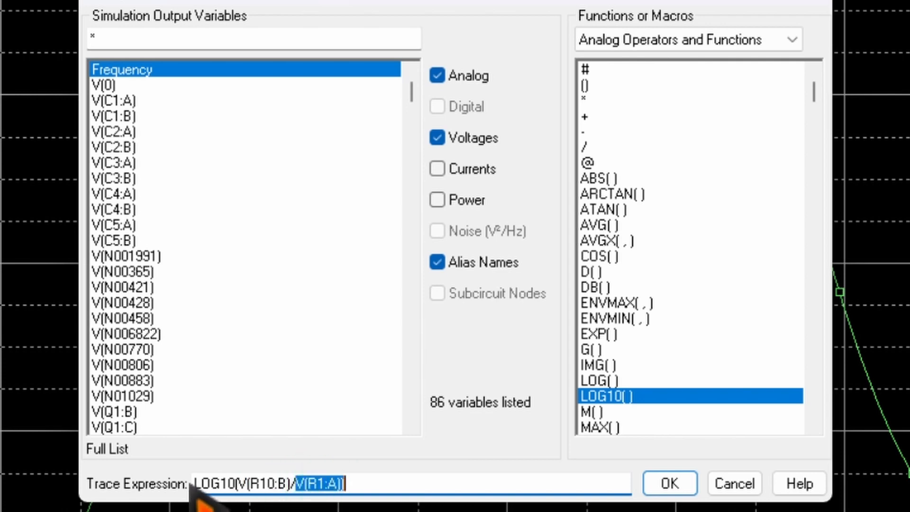
click(191, 483)
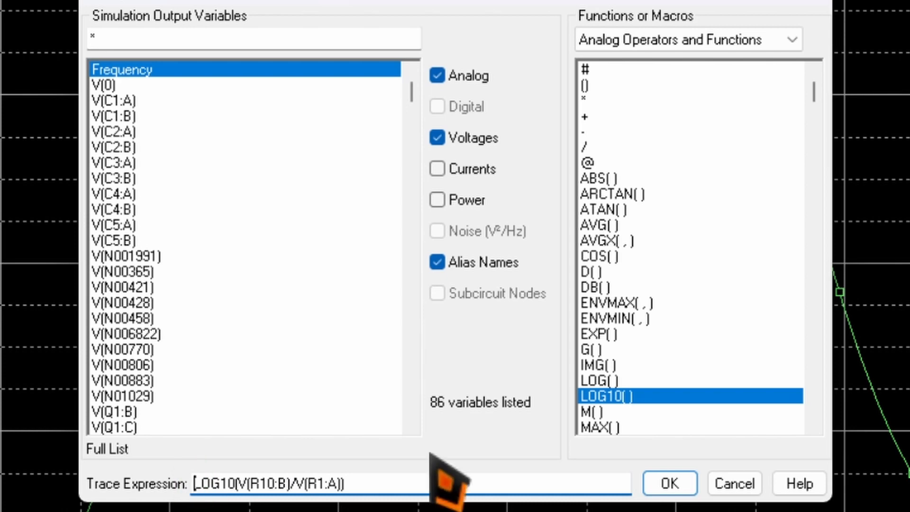
text(2)
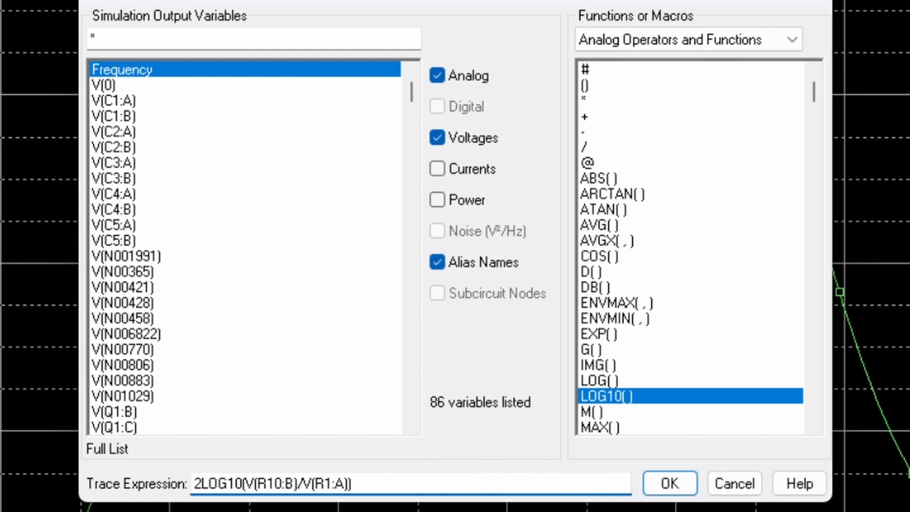
text(0*)
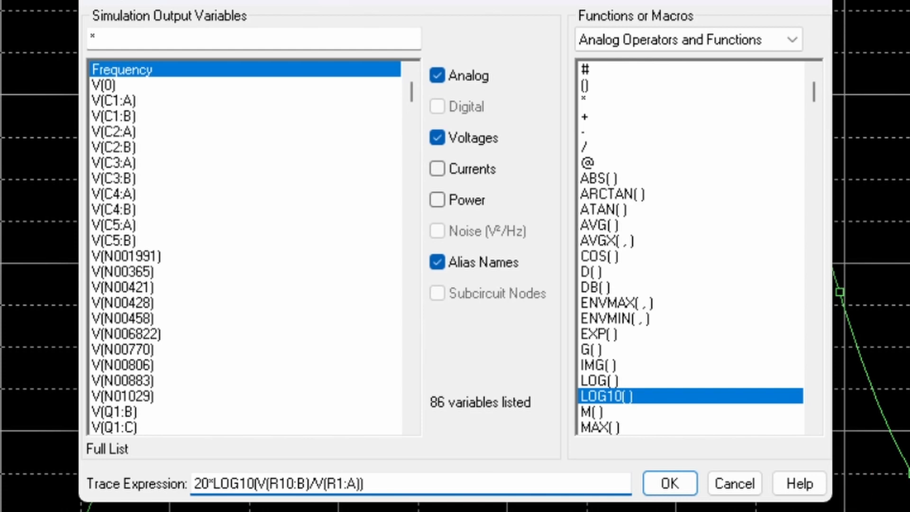
click(675, 485)
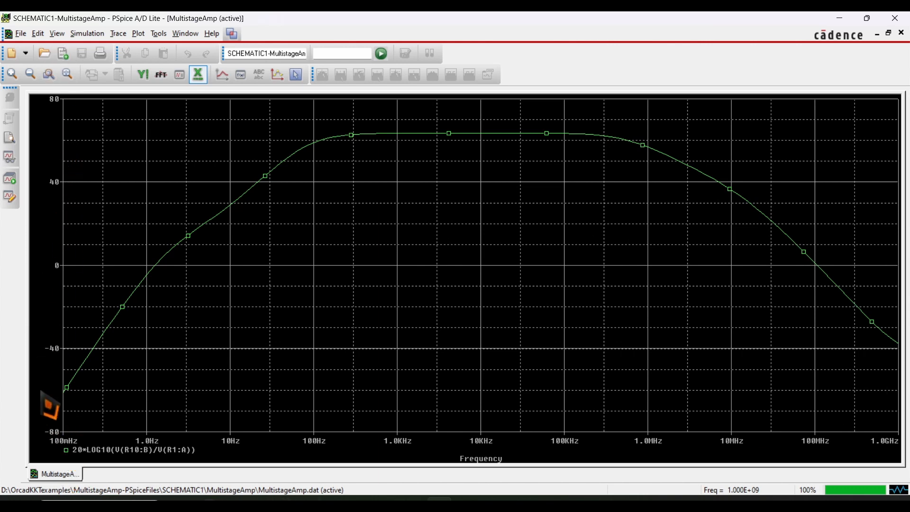
In the plot's axis settings, turn off automatic X grid spacing and set 10 minor intervals between major lines
key(alt)
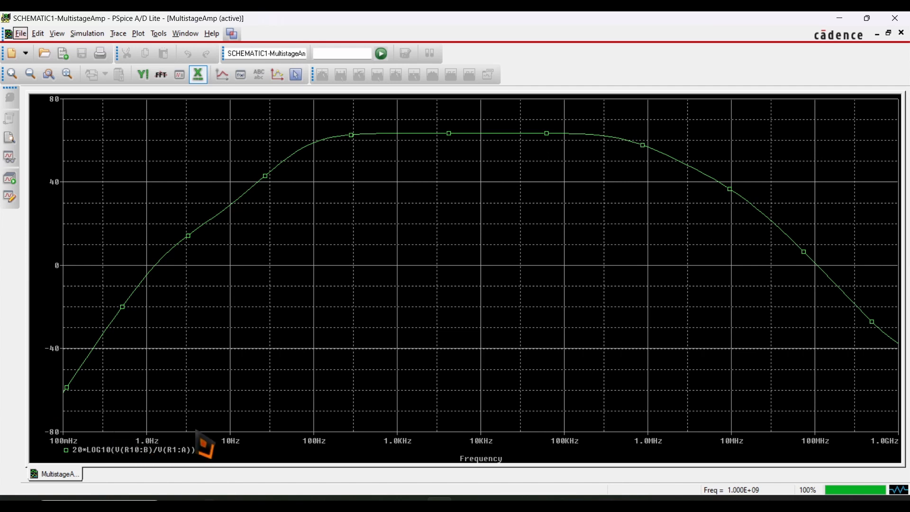
right_click(375, 268)
click(417, 272)
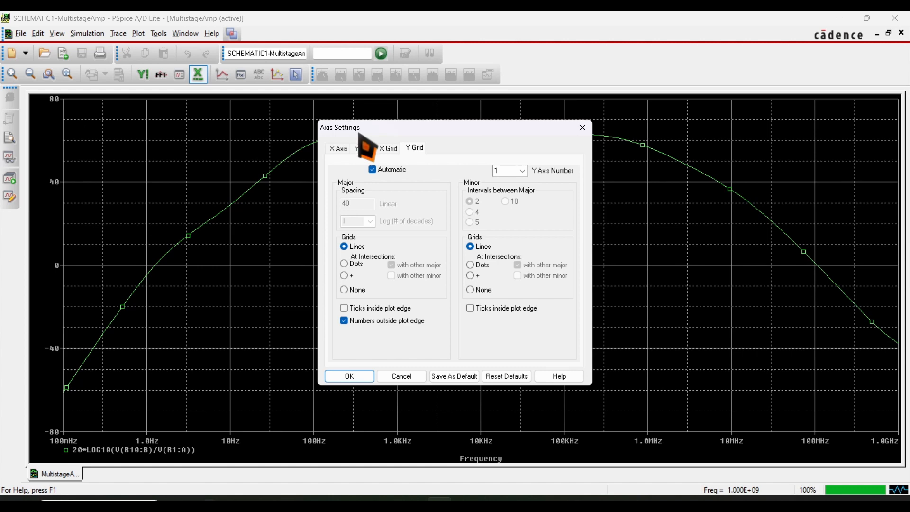
click(339, 149)
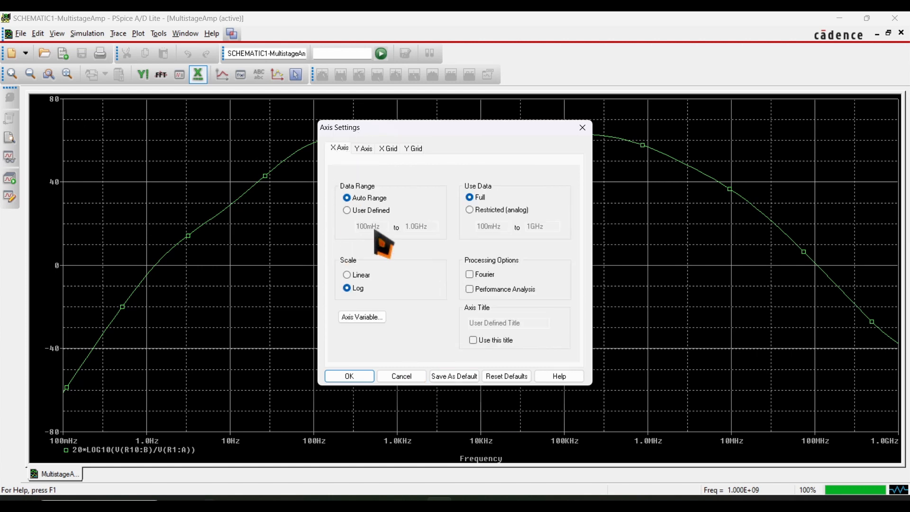
click(364, 149)
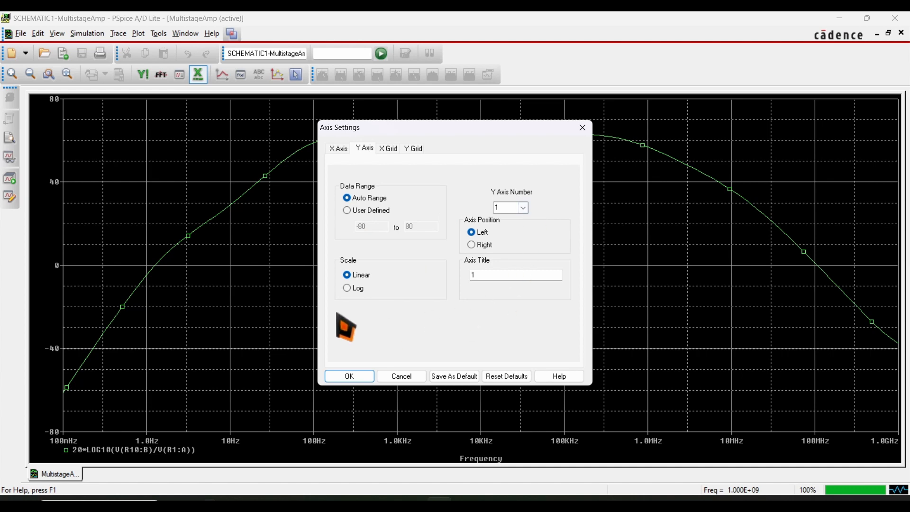
click(389, 148)
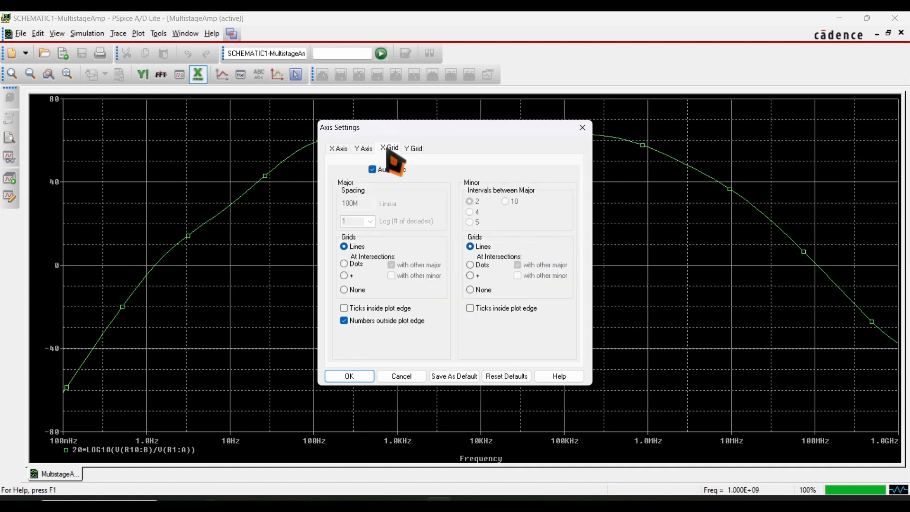
click(373, 170)
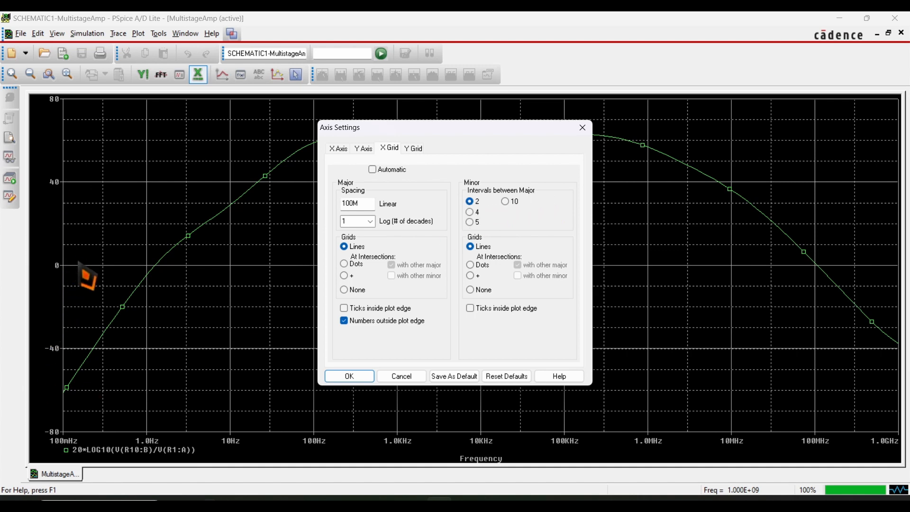
click(505, 201)
Turn off automatic Y grid spacing, set 5 minor intervals between major lines, and apply the grid settings to the plot
click(412, 149)
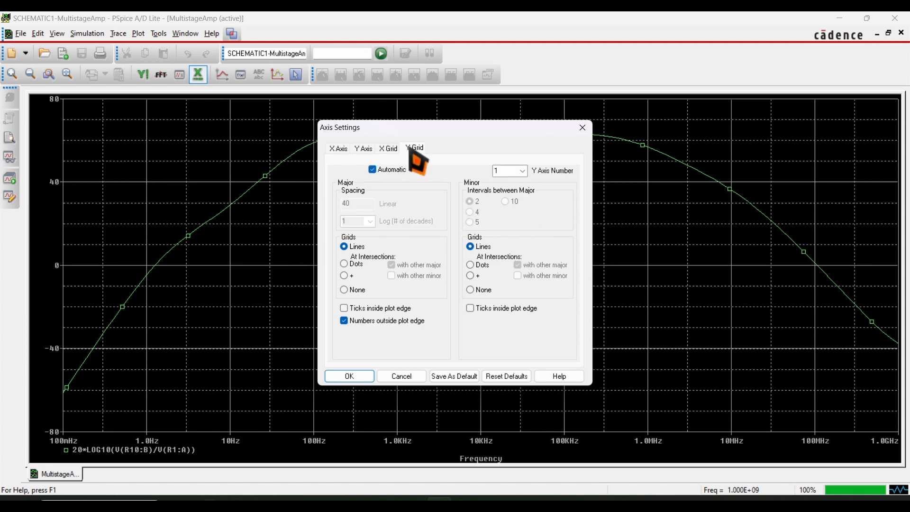
click(373, 170)
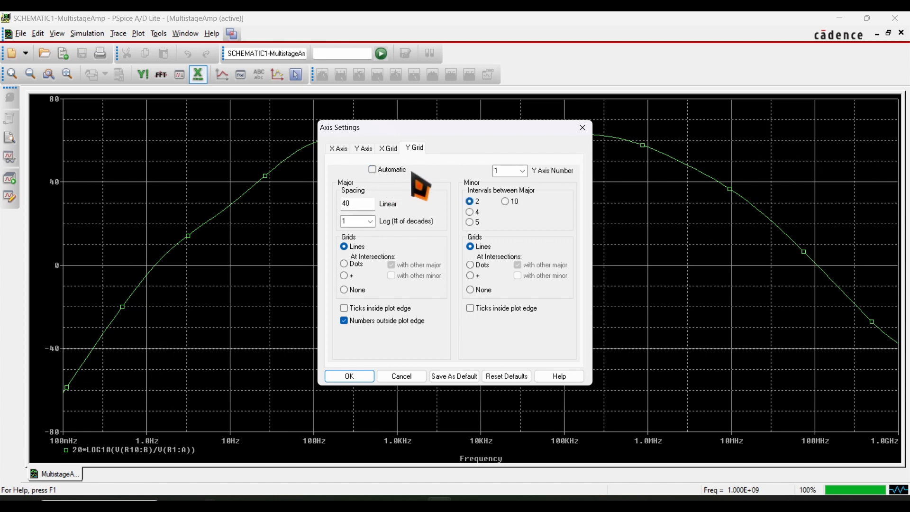
click(362, 206)
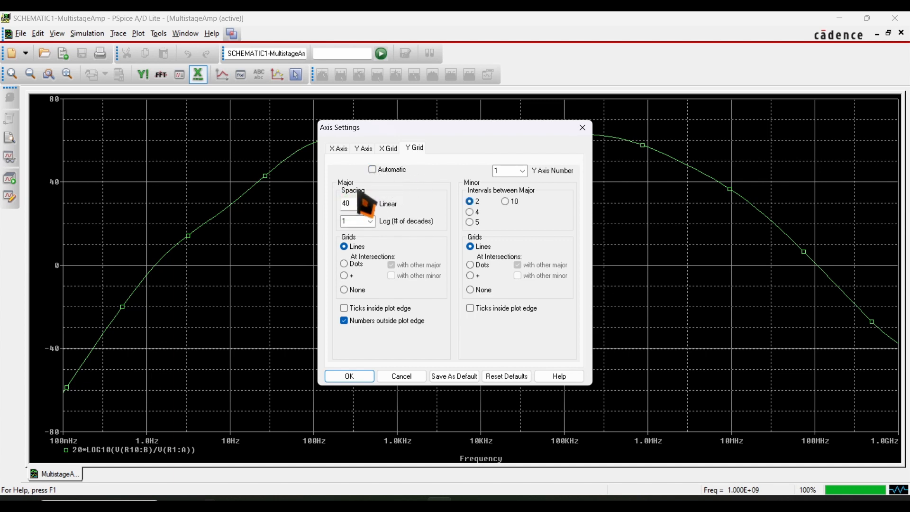
click(350, 205)
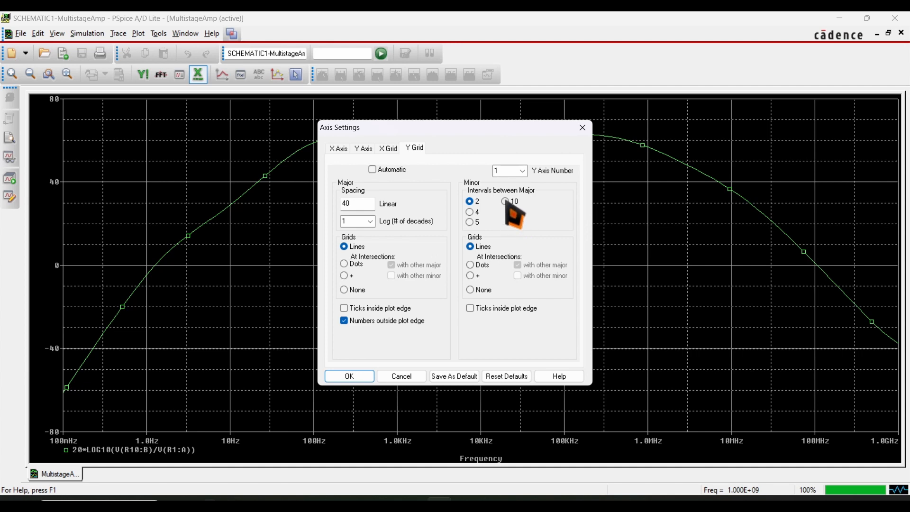
click(469, 222)
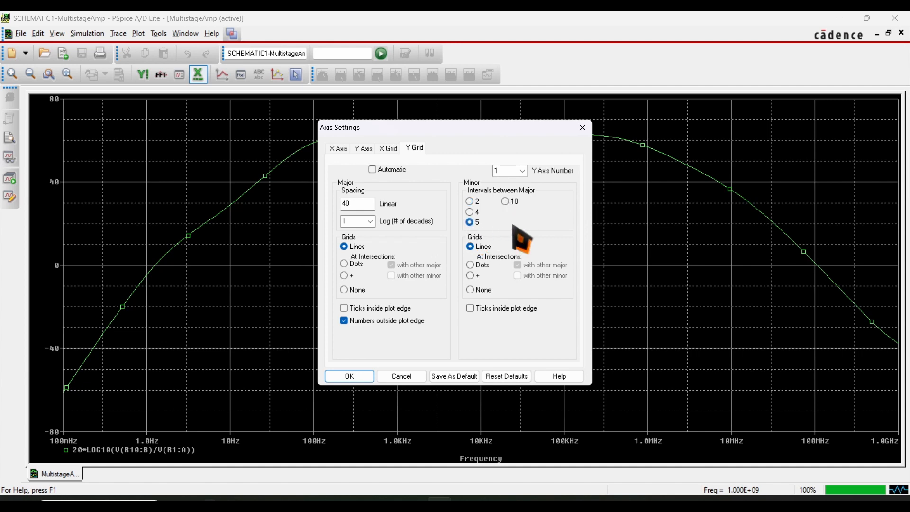
click(359, 376)
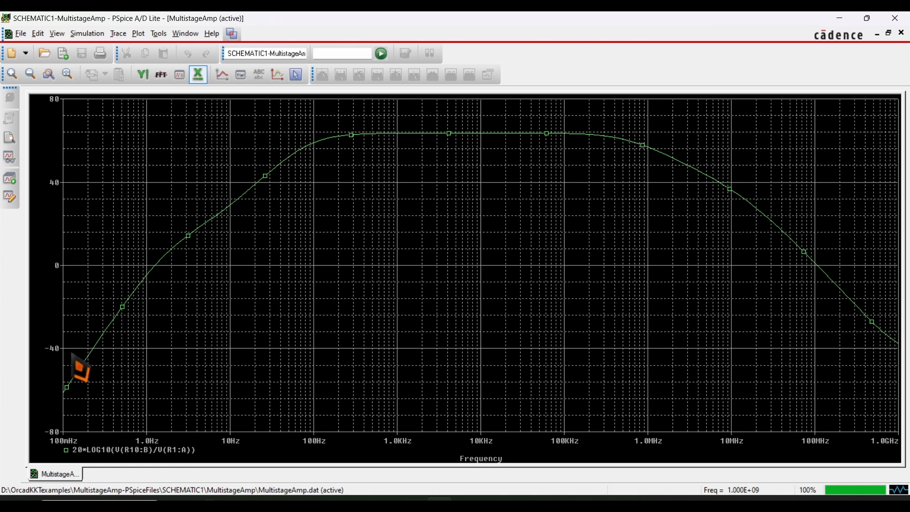
Reopen the Y grid settings of the plot and set the linear major spacing to 20
right_click(187, 272)
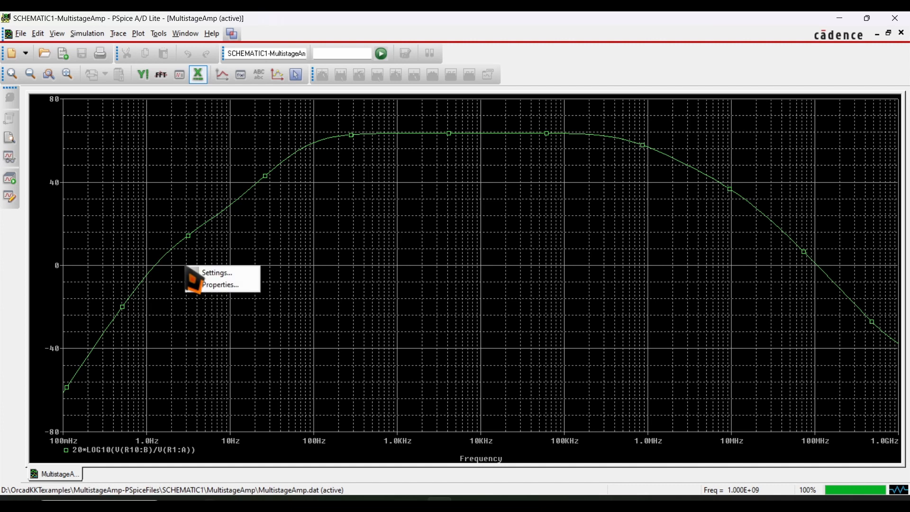
click(223, 282)
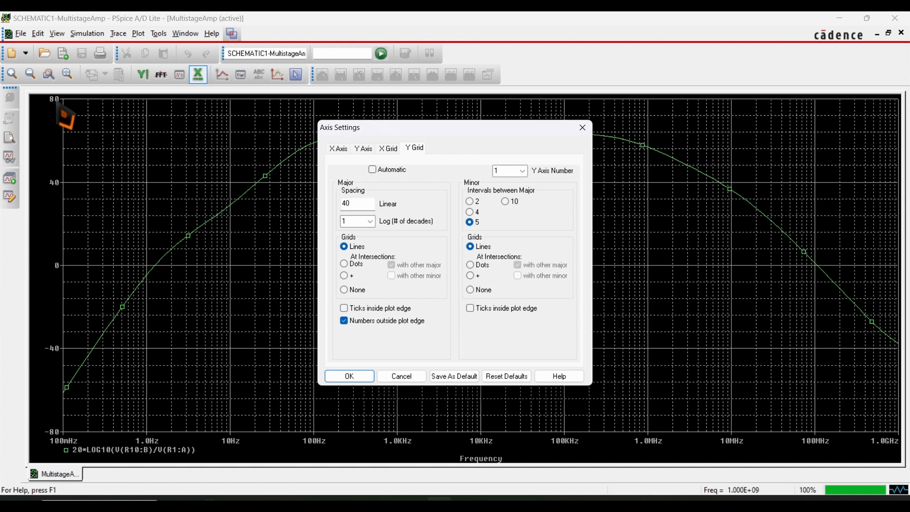
double_click(346, 203)
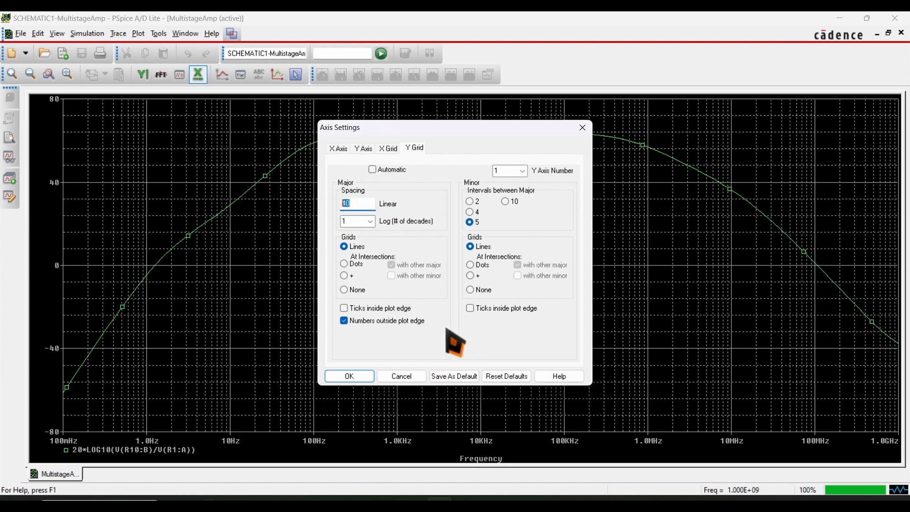
text(20)
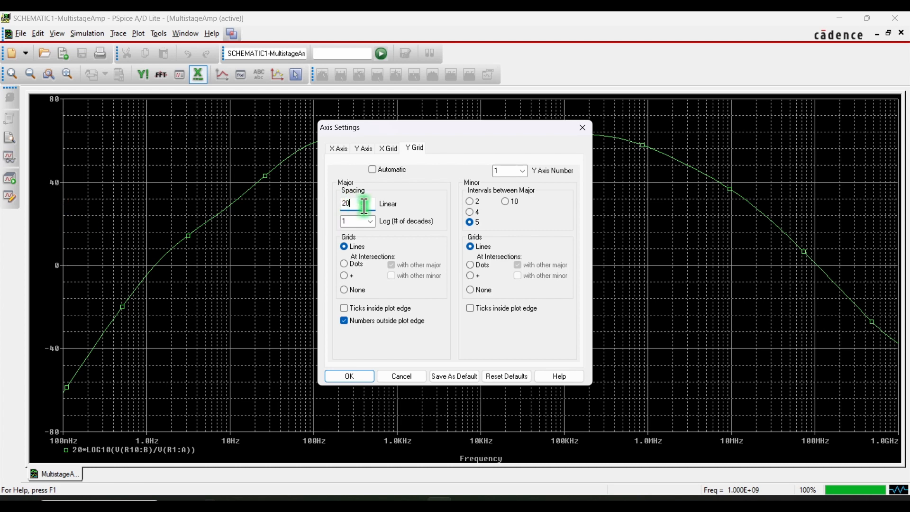
click(350, 375)
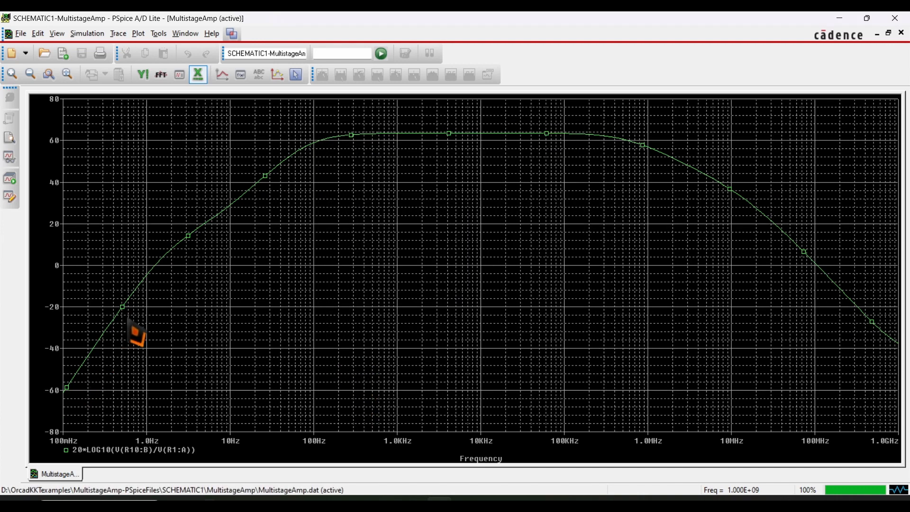
In the gain trace's properties, change the color to red and keep the solid line pattern
right_click(416, 135)
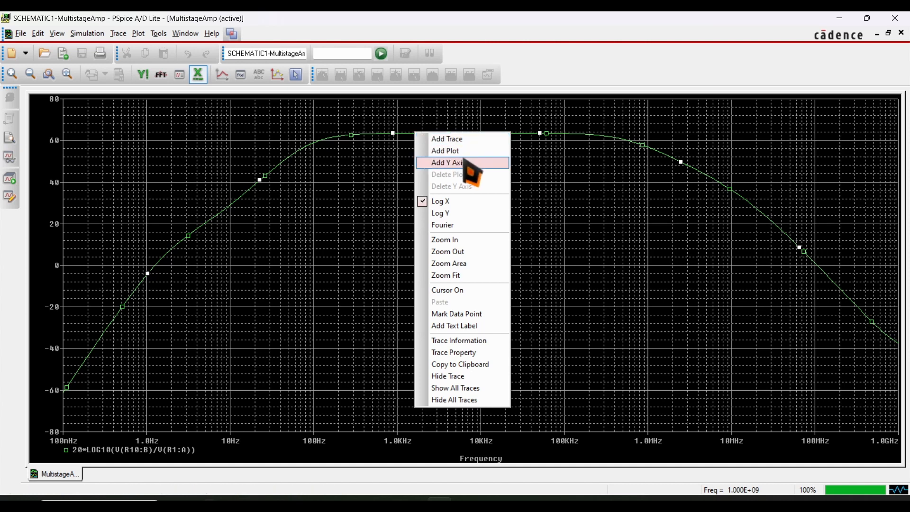
click(448, 353)
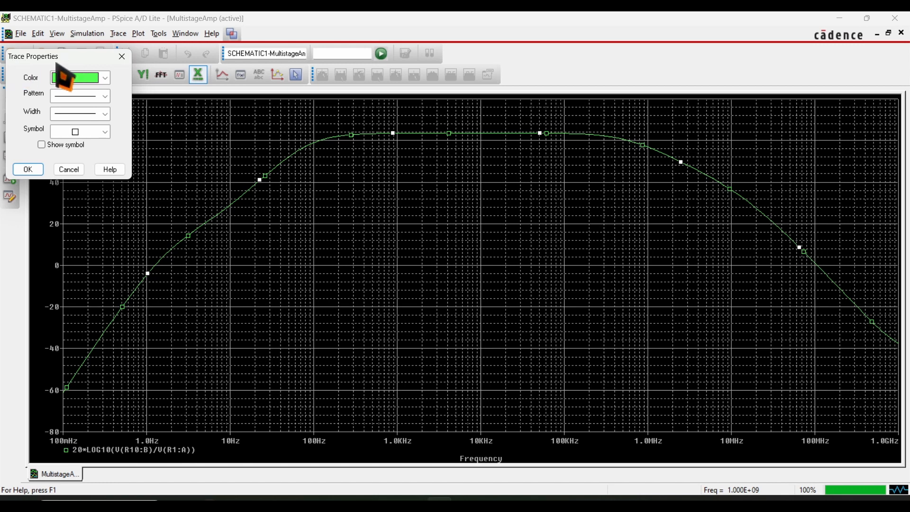
click(105, 77)
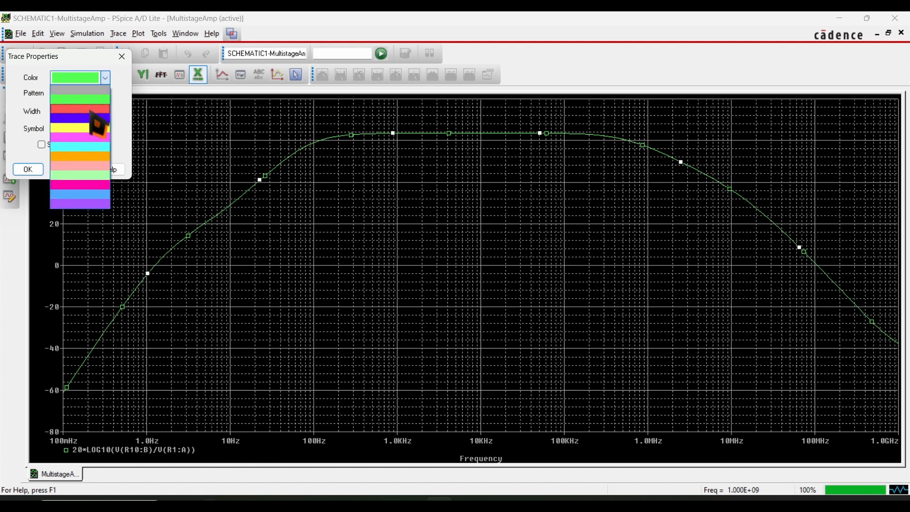
click(92, 110)
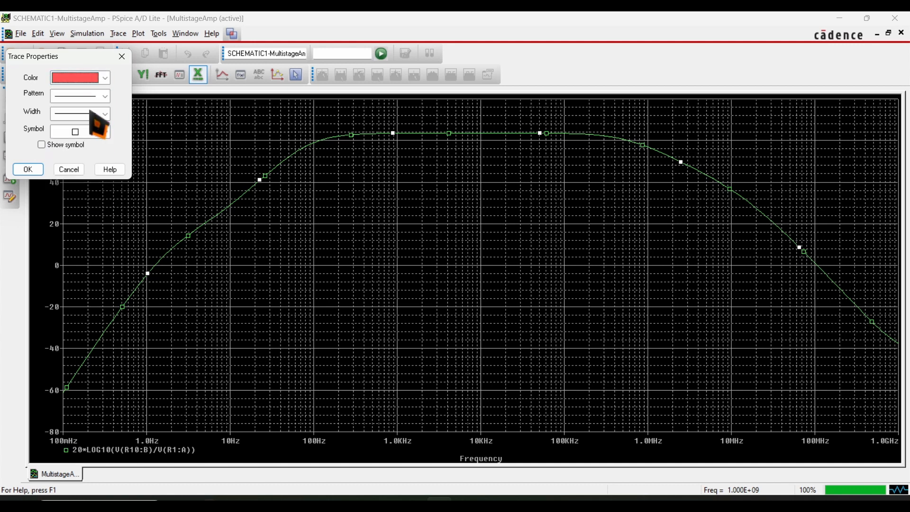
click(103, 96)
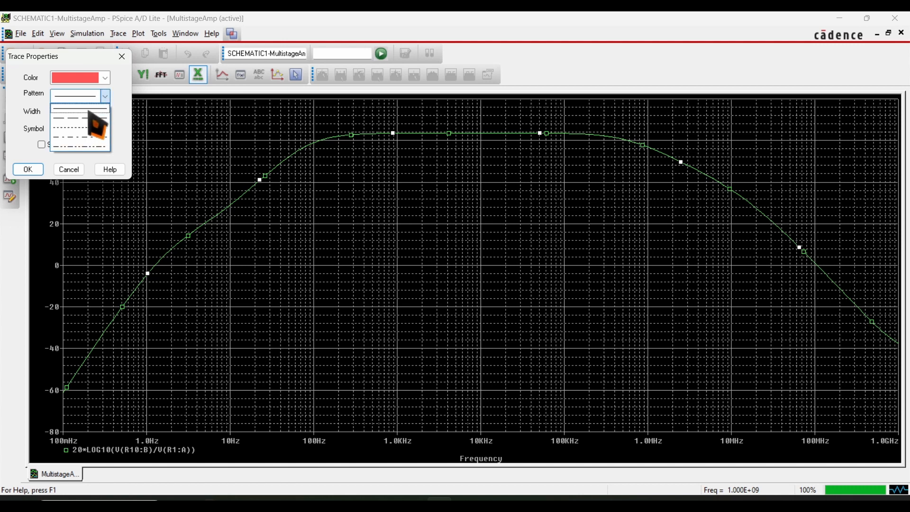
click(126, 108)
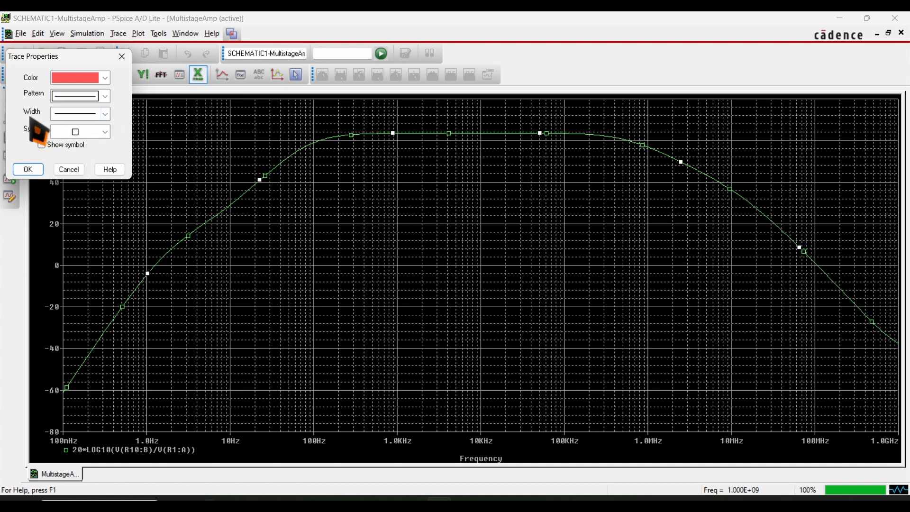
Set the gain trace to the second-thinnest line width, keep the square symbol, and apply the trace properties
click(105, 114)
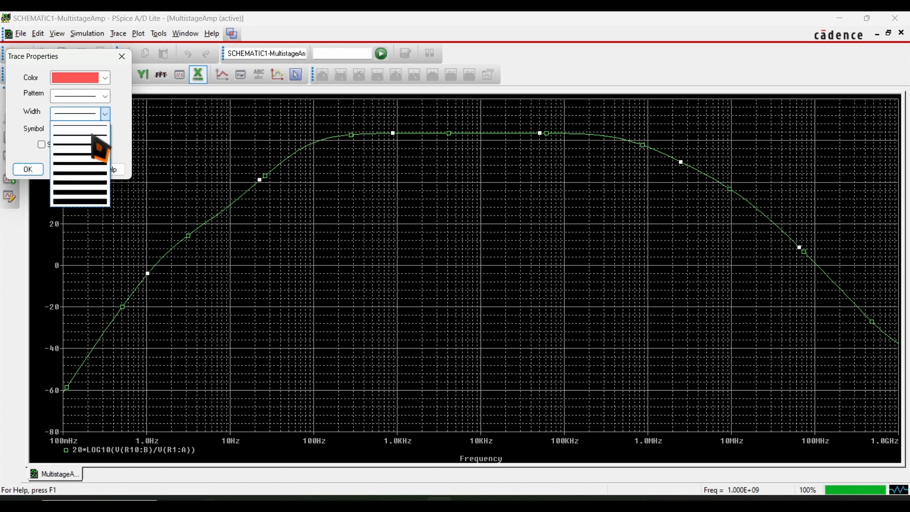
click(71, 139)
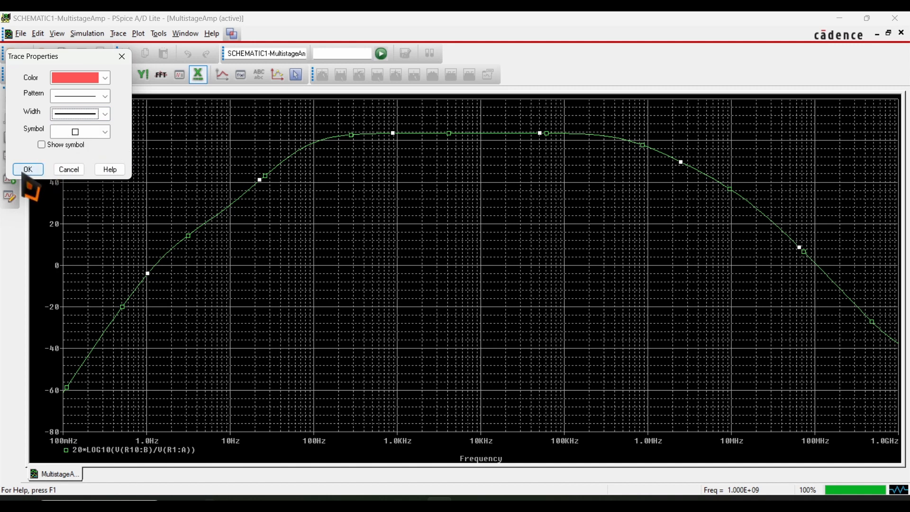
click(106, 133)
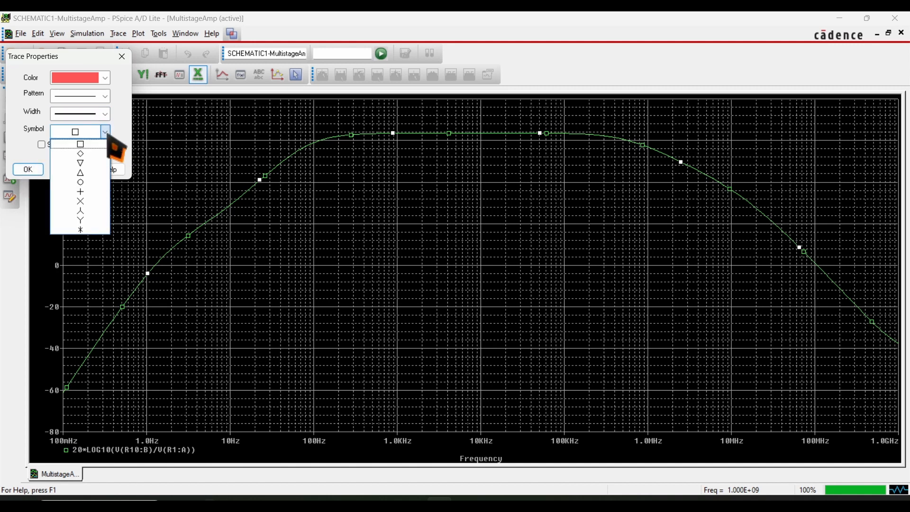
click(21, 137)
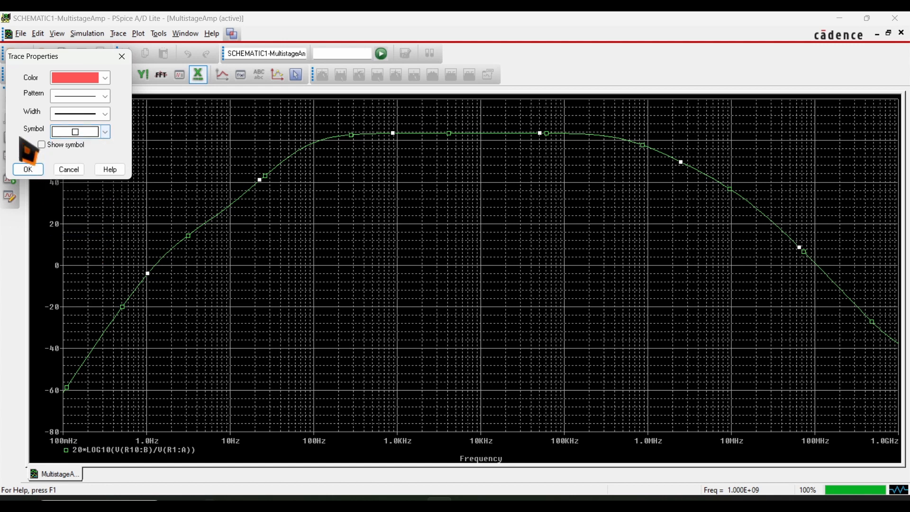
click(28, 169)
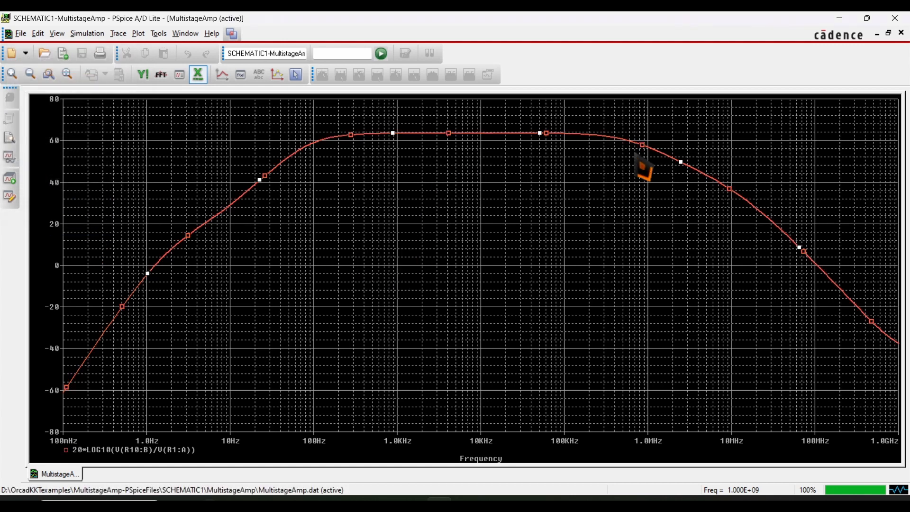
Reopen the red gain trace's properties and apply an even thicker line width
right_click(416, 134)
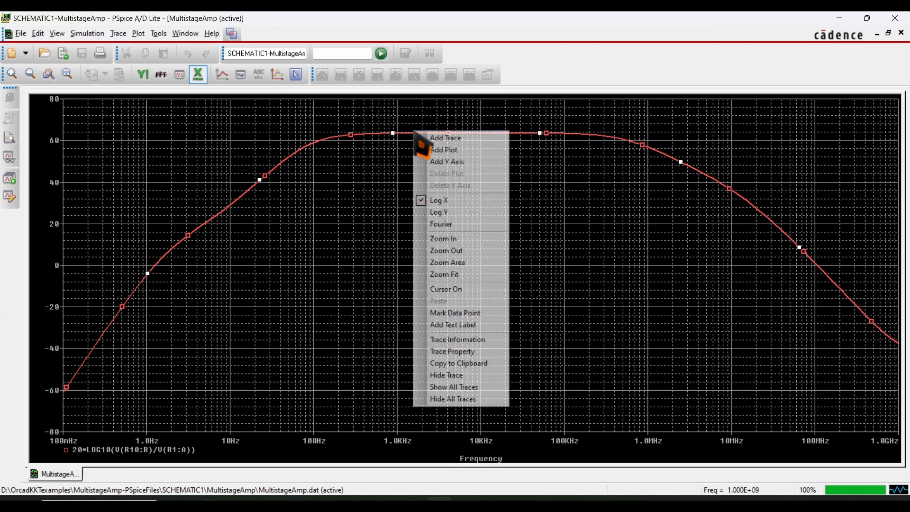
click(476, 353)
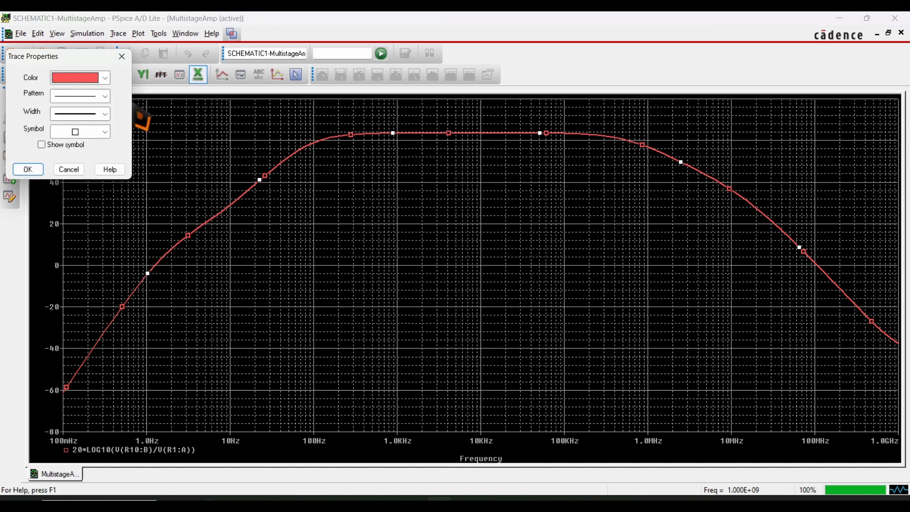
click(106, 114)
click(97, 131)
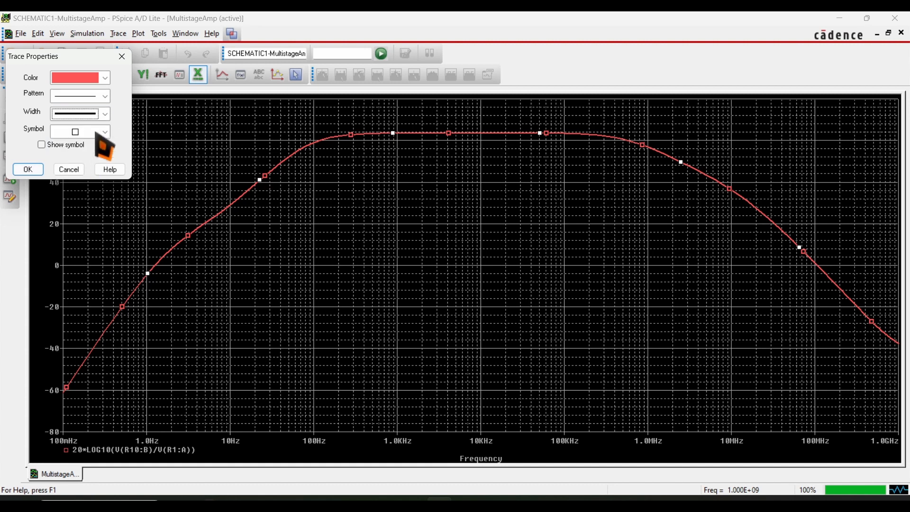
click(28, 169)
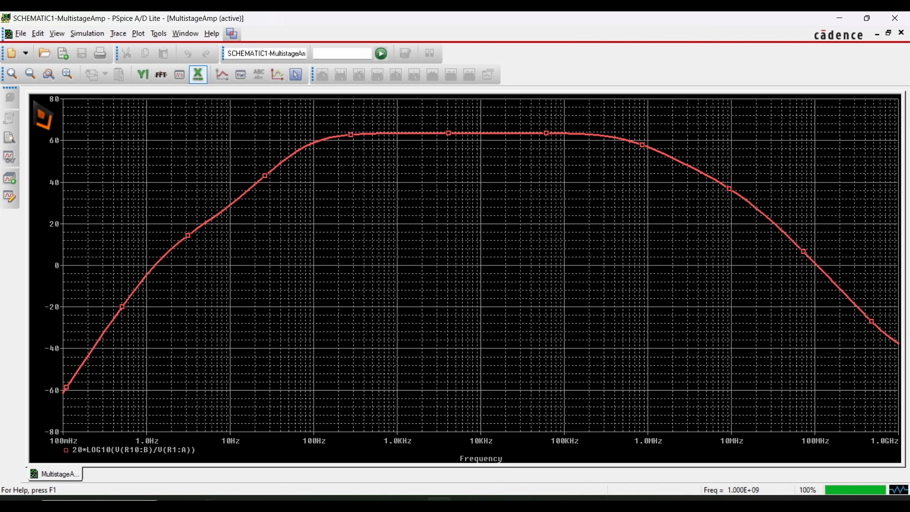
Capture a rectangular screenshot of the whole gain plot, including its axes and trace label
key(super+shift+s)
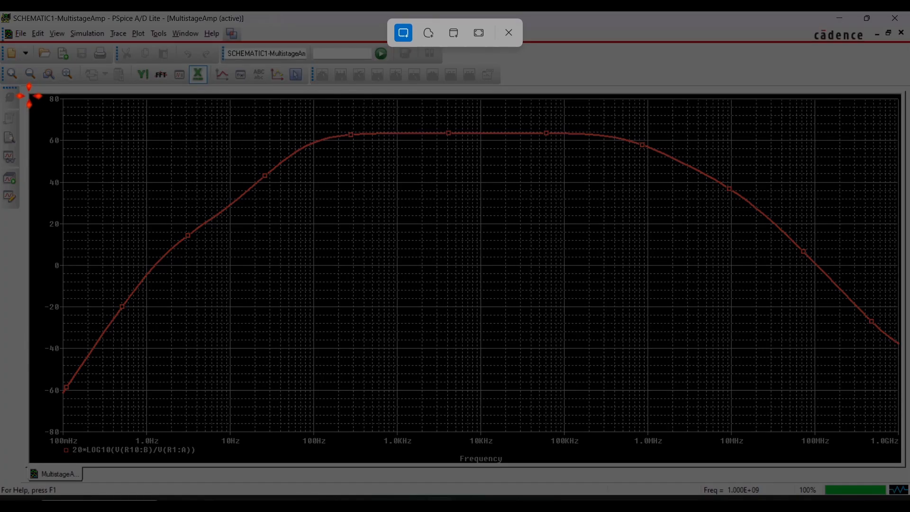
drag(29, 96, 898, 467)
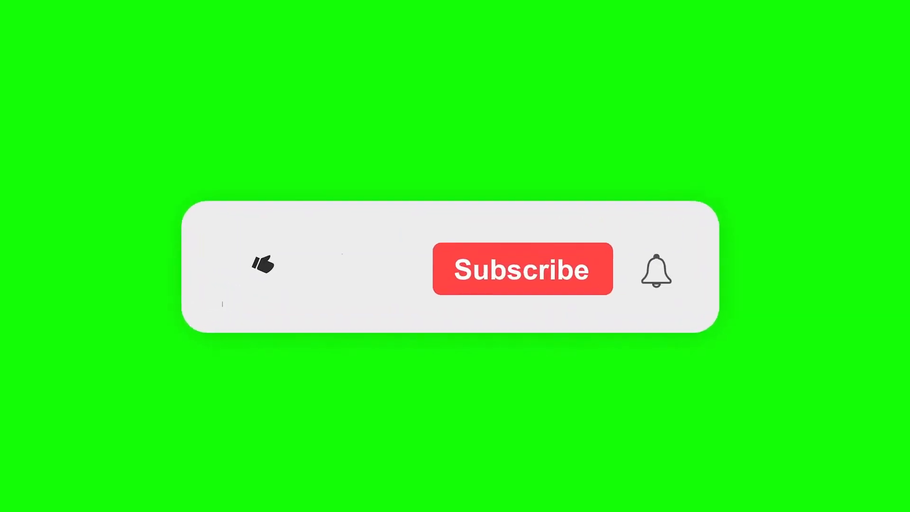